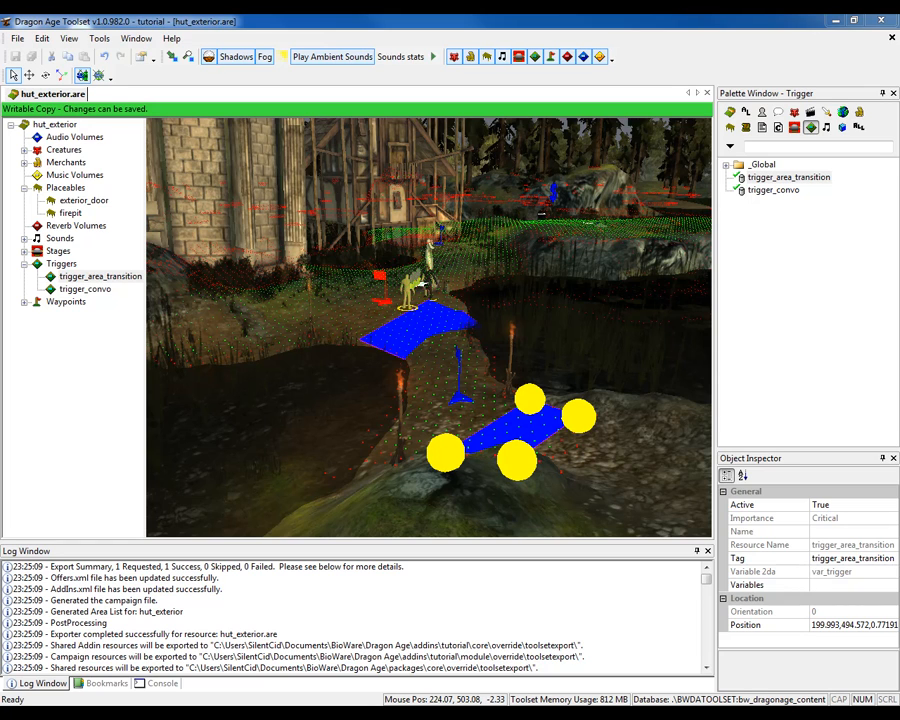
{"action": "middle_click_drag", "start_coordinate": [424, 285], "coordinate": [801, 325]}
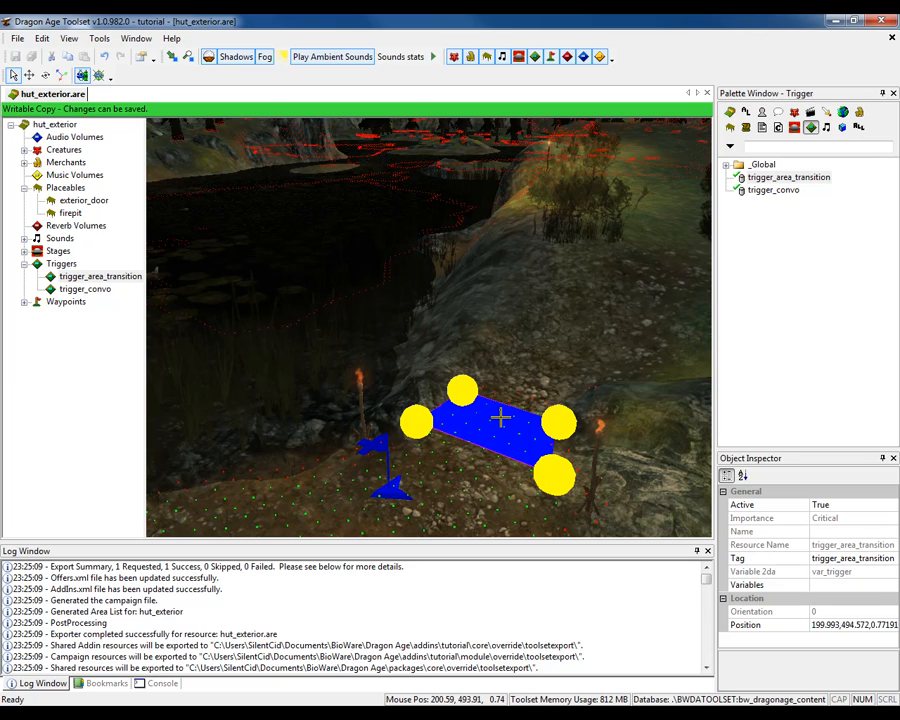
{"action": "left_click", "coordinate": [18, 39]}
{"action": "mouse_move", "coordinate": [40, 56]}
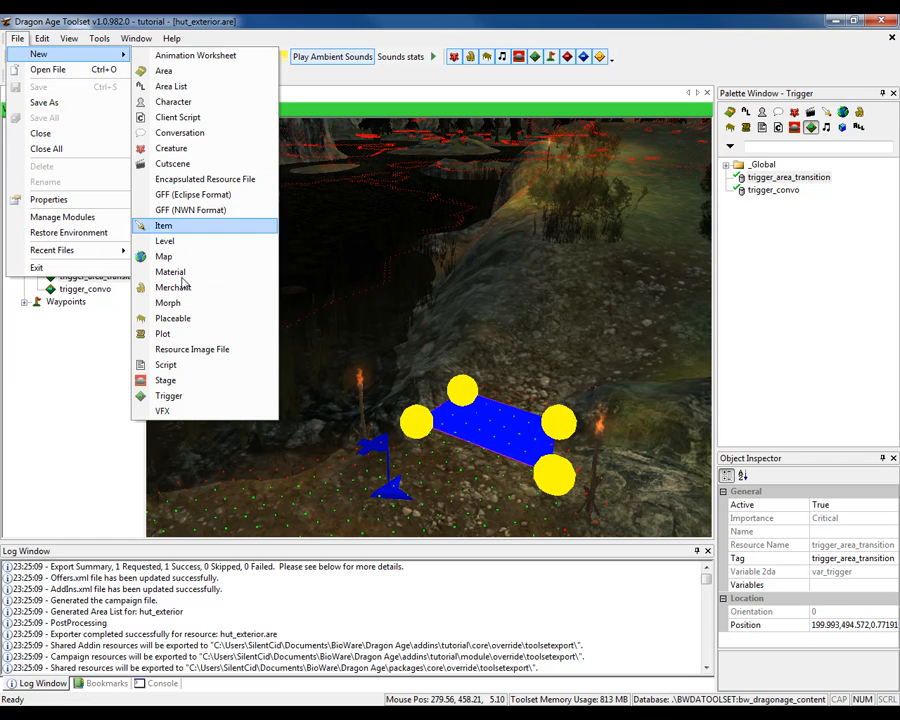
{"action": "left_click", "coordinate": [202, 395]}
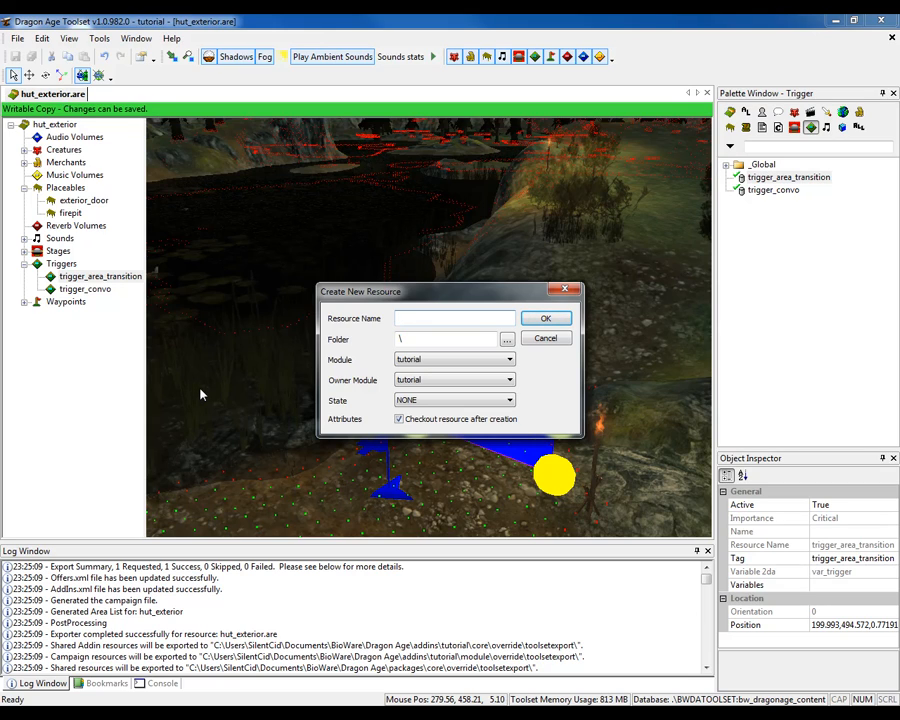
{"action": "type", "text": "trigger"}
{"action": "type", "text": "_area_trainsition"}
{"action": "left_click", "coordinate": [557, 344]}
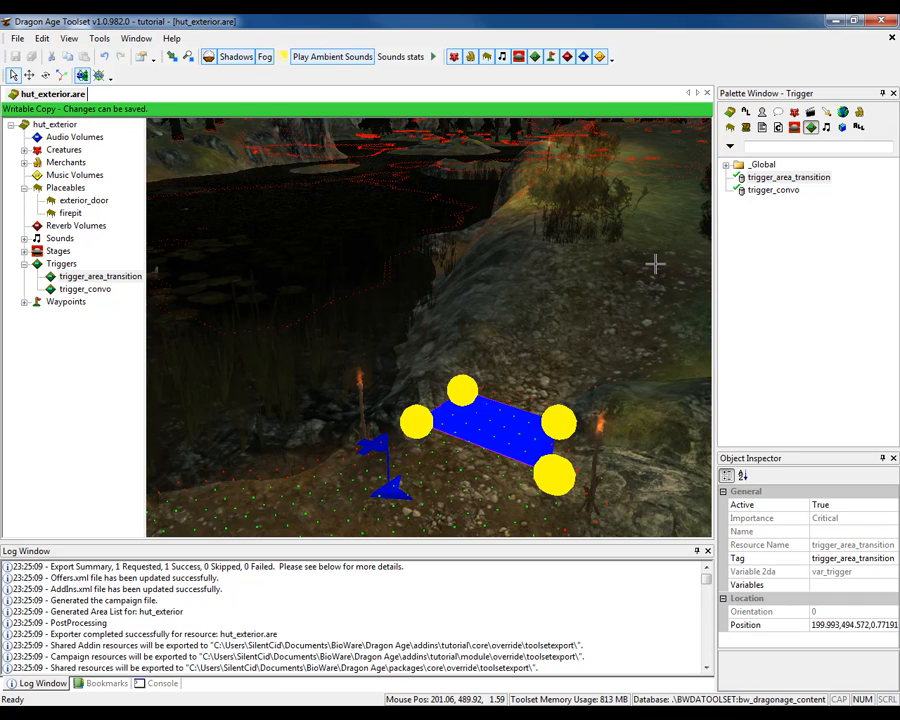
- Open the trigger_area_transition trigger, review its destination area tag and destination tag variables, and close it
{"action": "left_click", "coordinate": [772, 179]}
{"action": "double_click", "coordinate": [772, 179]}
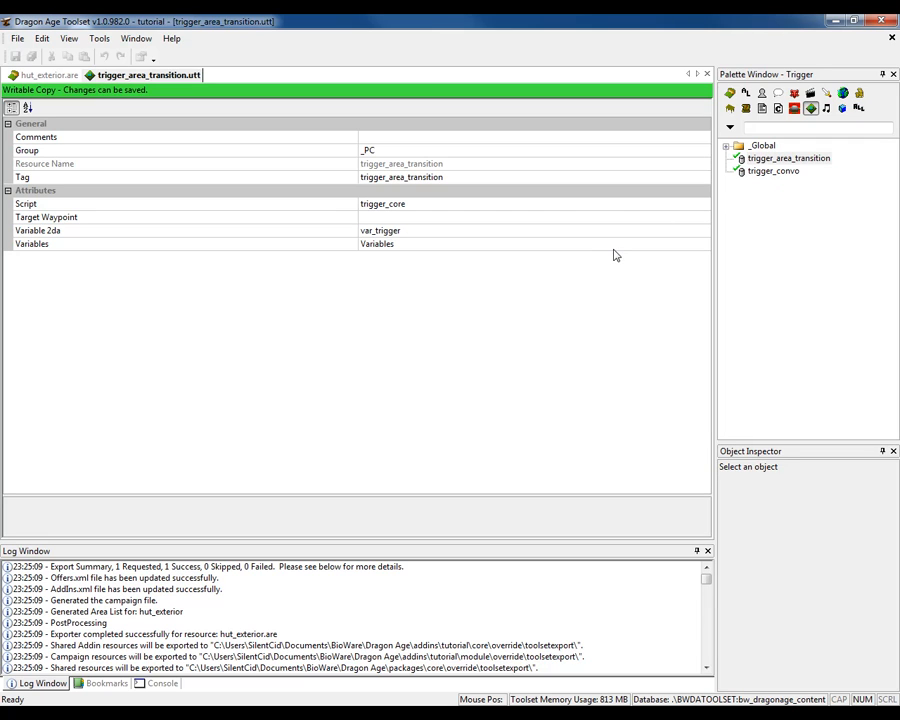
{"action": "left_click", "coordinate": [675, 246]}
{"action": "left_click", "coordinate": [705, 245]}
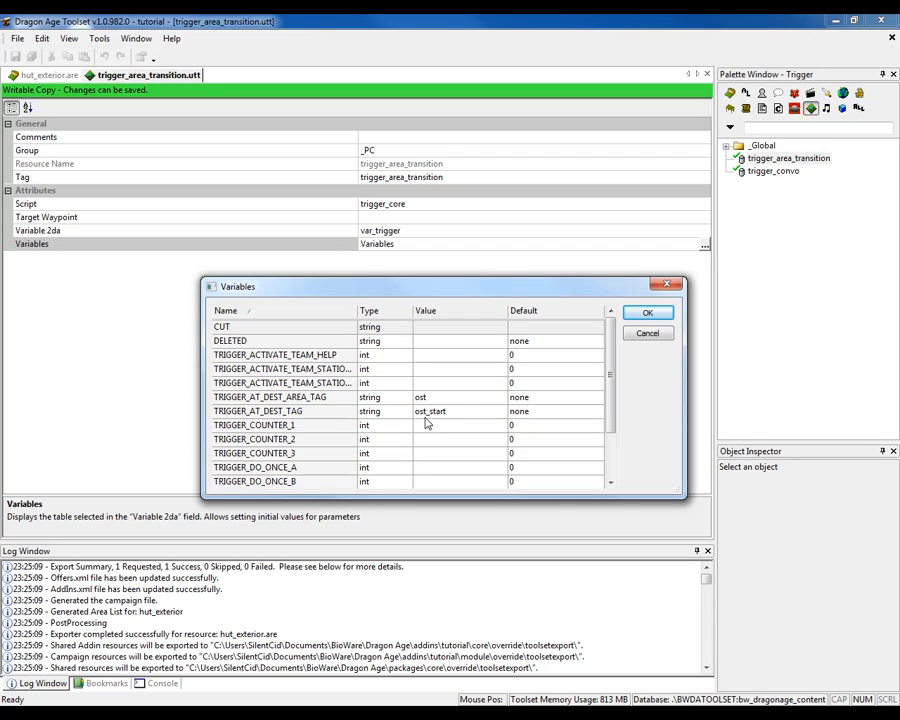
{"action": "left_click", "coordinate": [647, 334]}
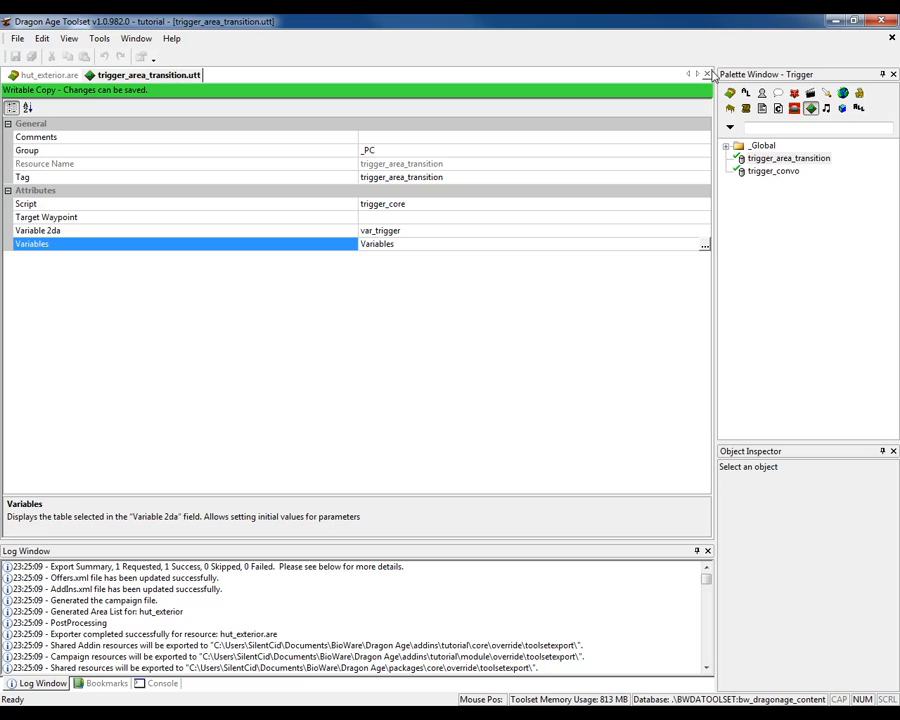
{"action": "left_click", "coordinate": [707, 74]}
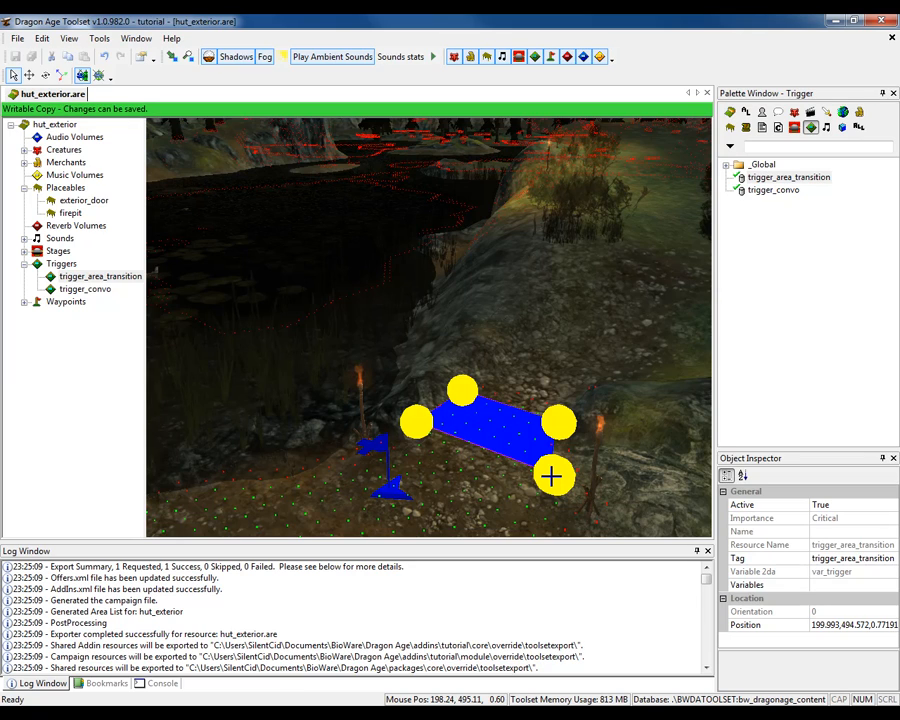
{"action": "middle_click_drag", "start_coordinate": [532, 303], "coordinate": [261, 327]}
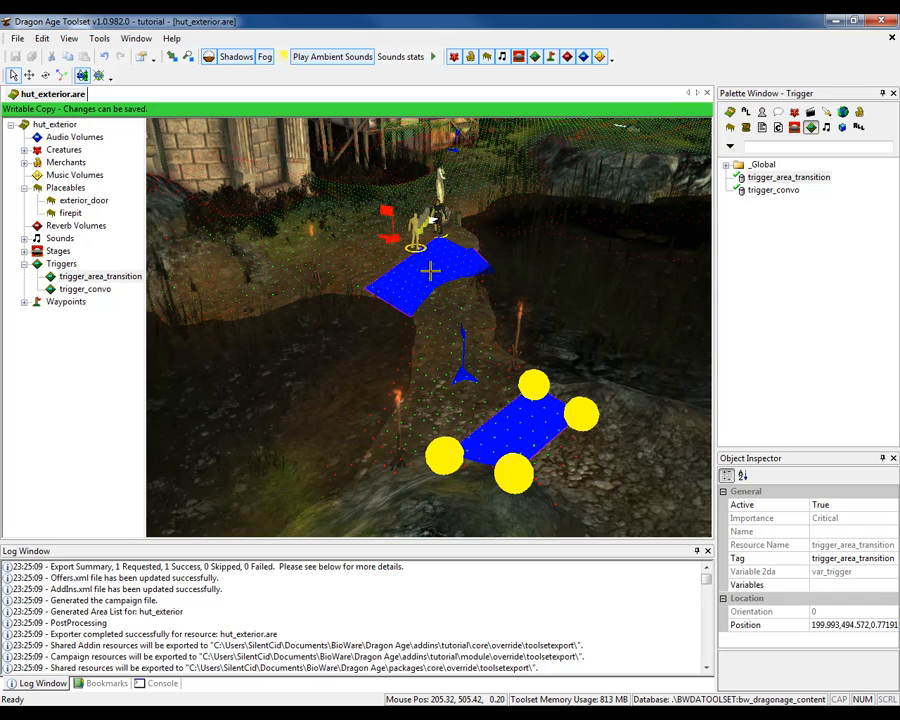
{"action": "middle_click_drag", "start_coordinate": [469, 251], "coordinate": [719, 257]}
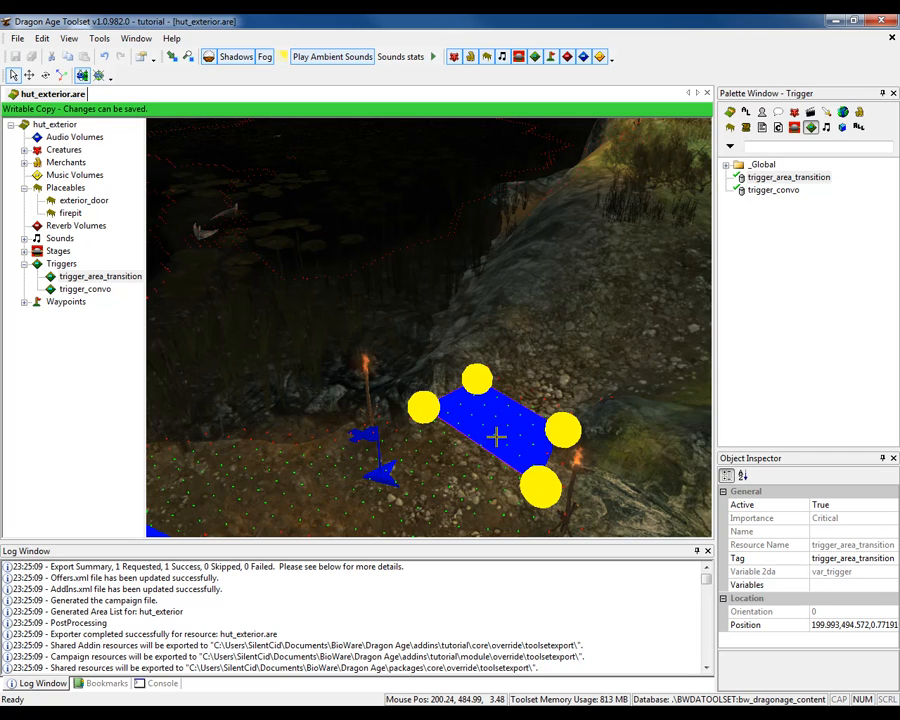
{"action": "middle_click_drag", "start_coordinate": [565, 245], "coordinate": [221, 243]}
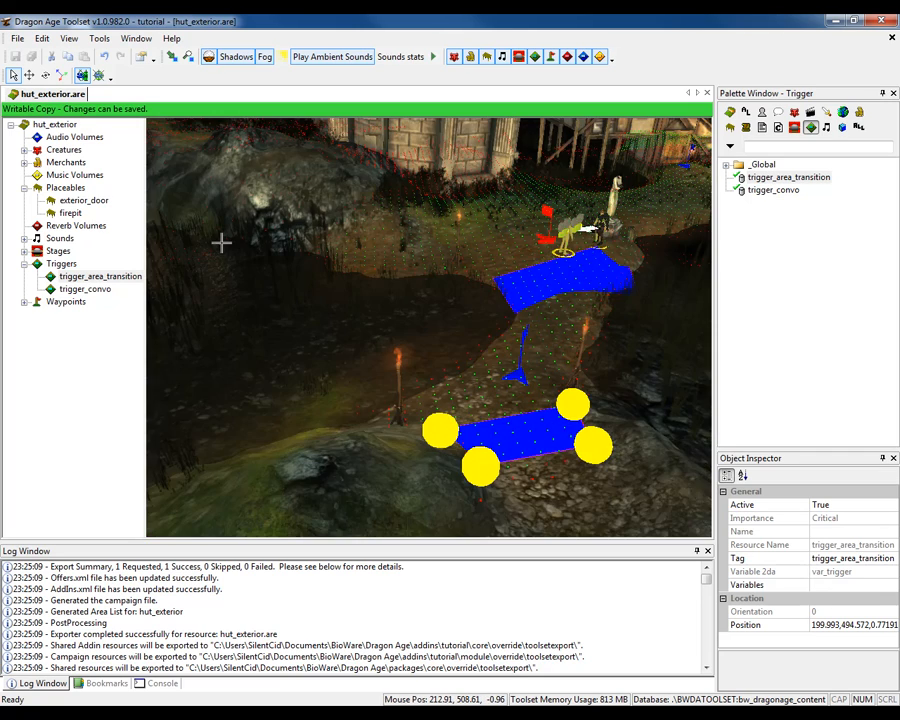
{"action": "middle_click_drag", "start_coordinate": [420, 200], "coordinate": [241, 317]}
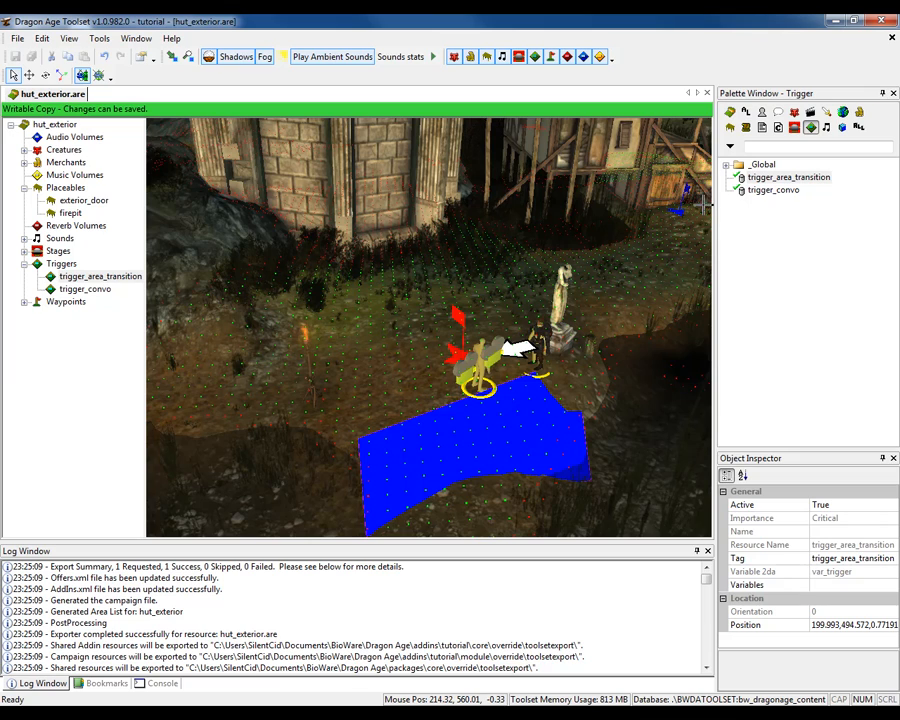
- Open the trigger_convo trigger and assign gen00tr_talk as its script
{"action": "double_click", "coordinate": [760, 189]}
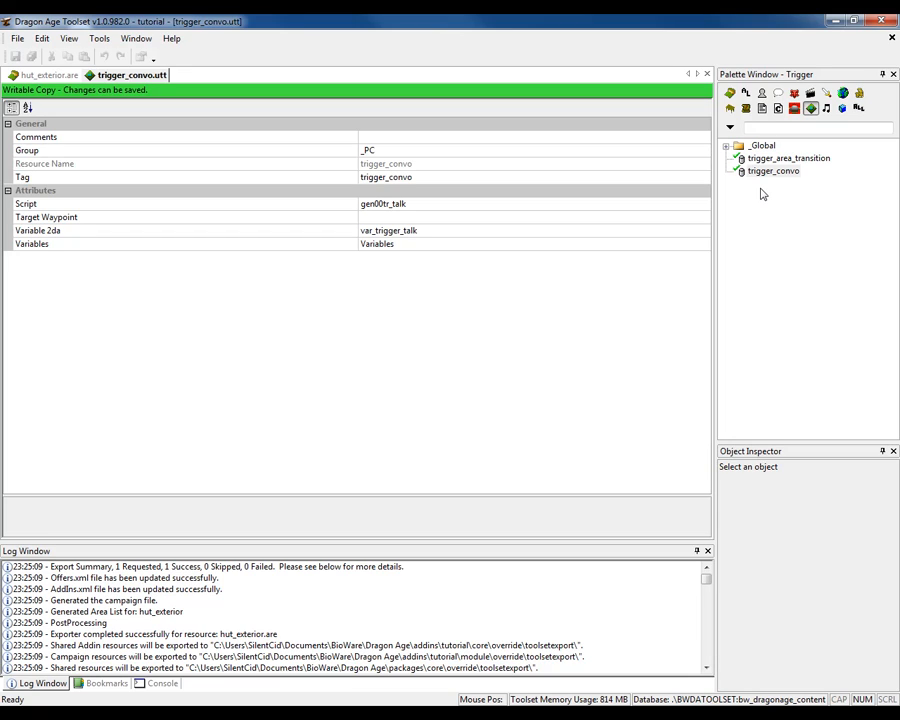
{"action": "left_click", "coordinate": [704, 204]}
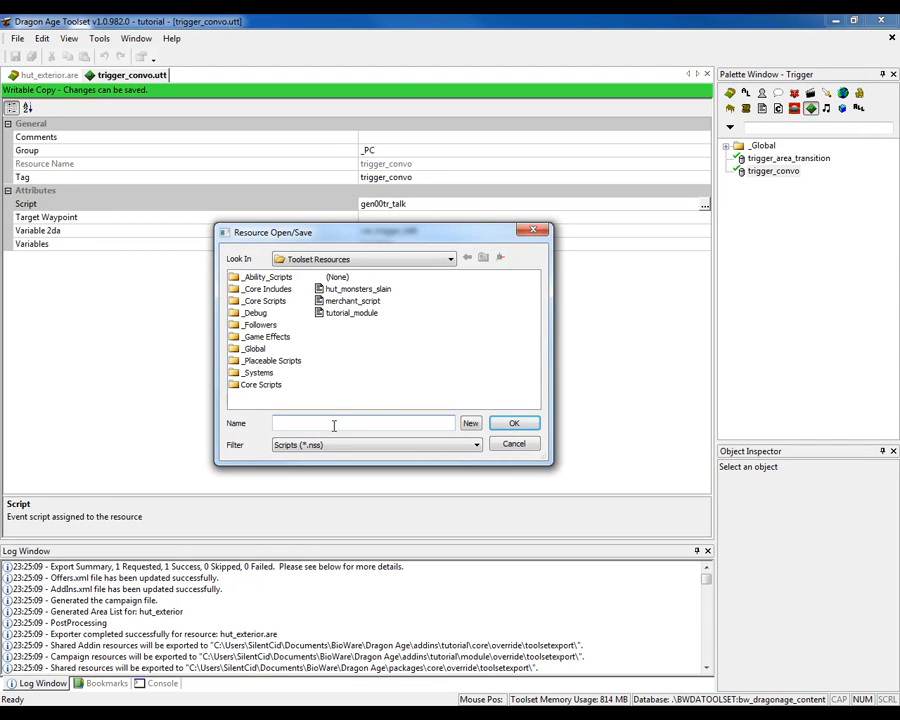
{"action": "type", "text": "gen00tr_talk.nss"}
{"action": "left_click", "coordinate": [526, 424]}
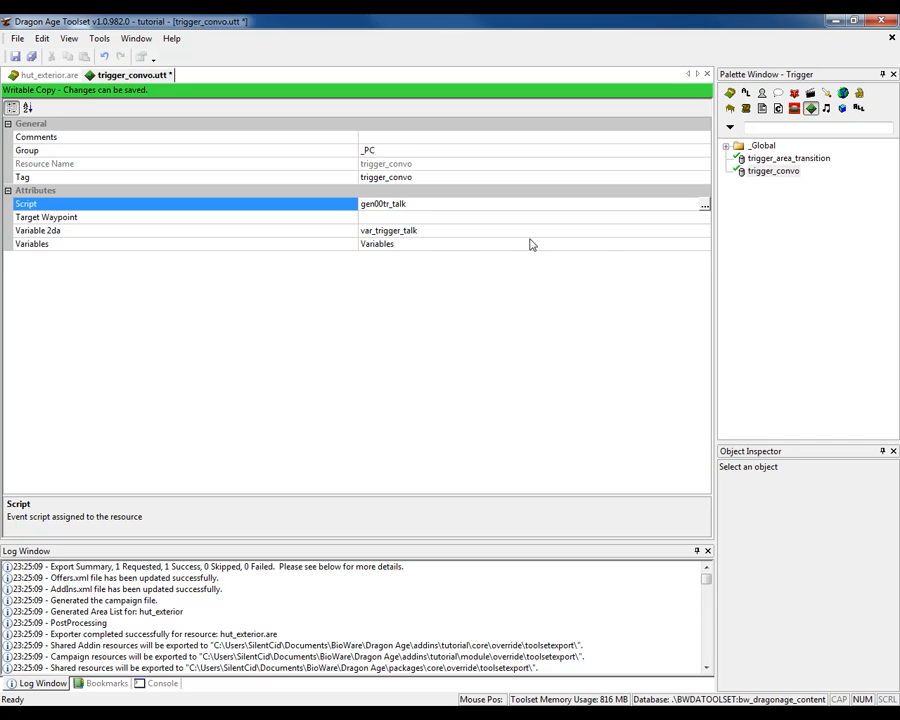
- Review the variable 2da choices for trigger_convo and its variables table down to TRIG_TALK_SPEAKER
{"action": "left_click", "coordinate": [703, 231]}
{"action": "left_click", "coordinate": [704, 232]}
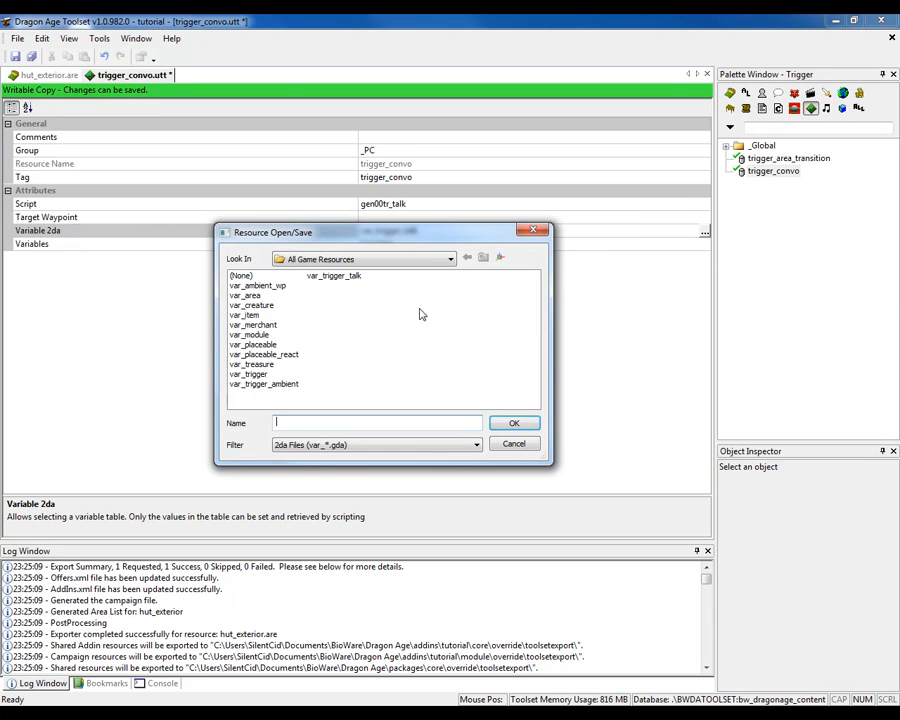
{"action": "left_click", "coordinate": [500, 445]}
{"action": "left_click", "coordinate": [704, 247]}
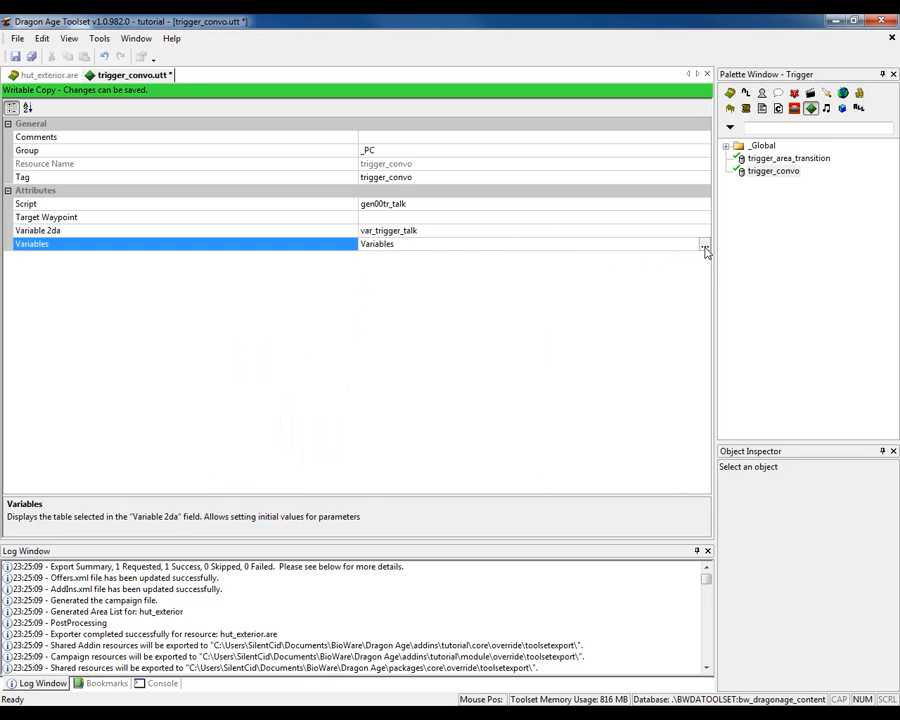
{"action": "left_click", "coordinate": [704, 246]}
{"action": "left_click_drag", "start_coordinate": [607, 312], "coordinate": [617, 433]}
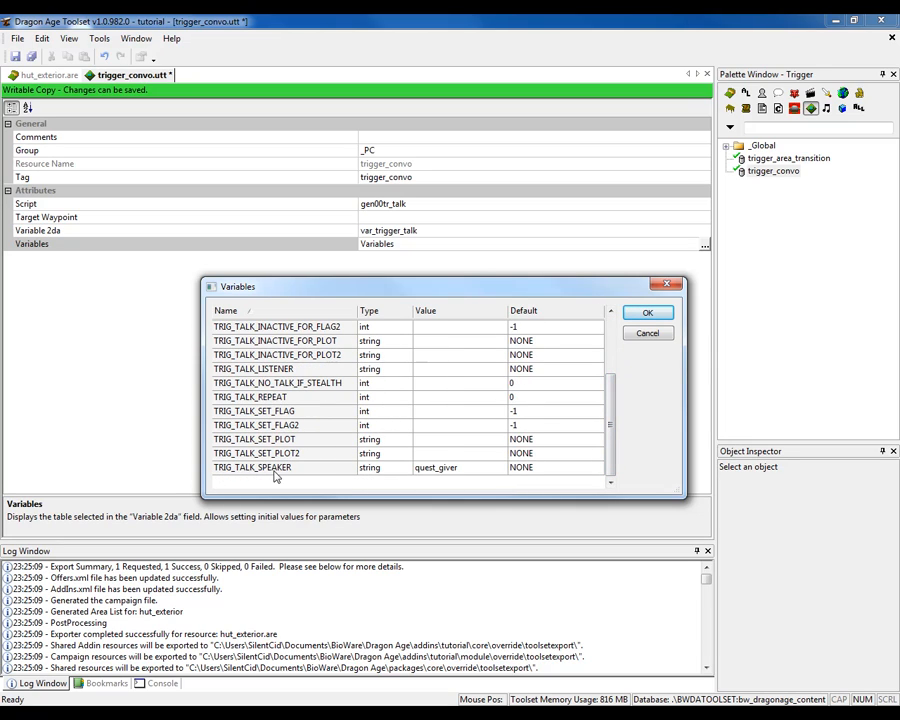
{"action": "left_click", "coordinate": [650, 336]}
- Show the creature resources to check the speaker's tag and close trigger_convo without saving
{"action": "left_click", "coordinate": [796, 94]}
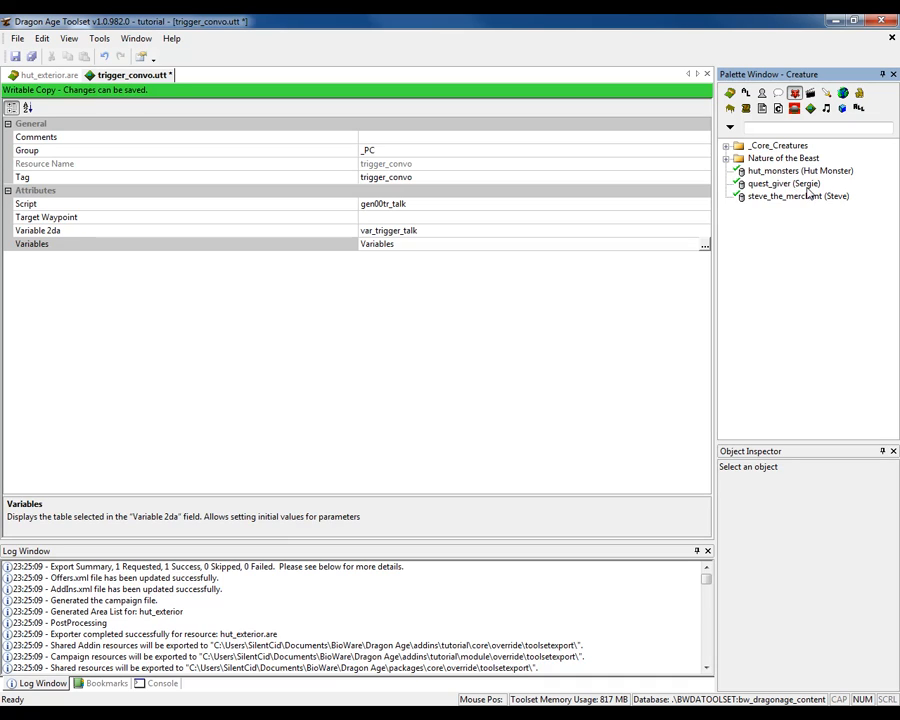
{"action": "left_click", "coordinate": [707, 74]}
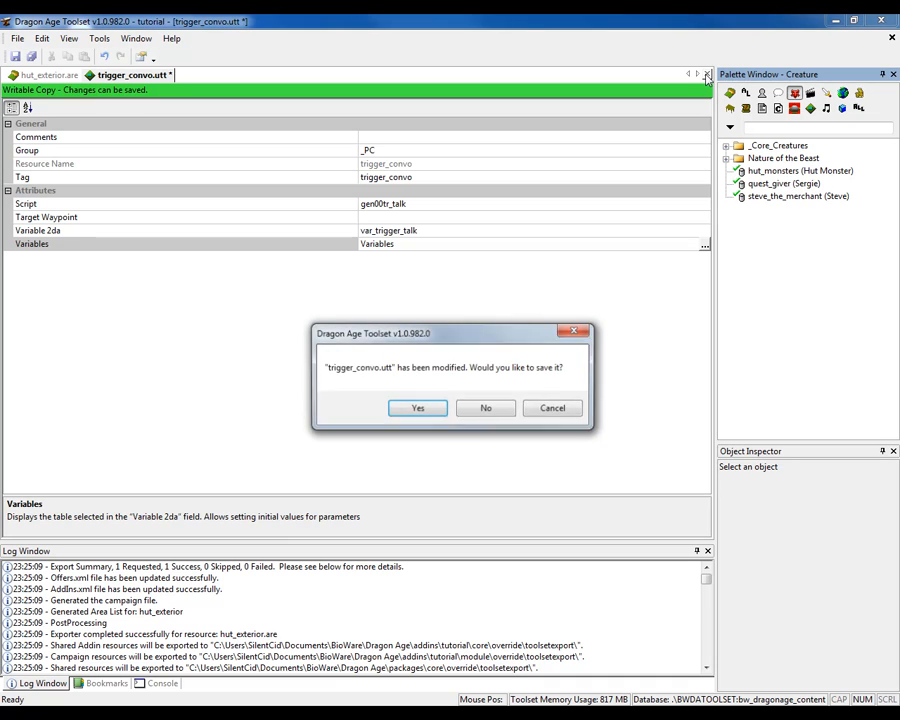
{"action": "left_click", "coordinate": [488, 411]}
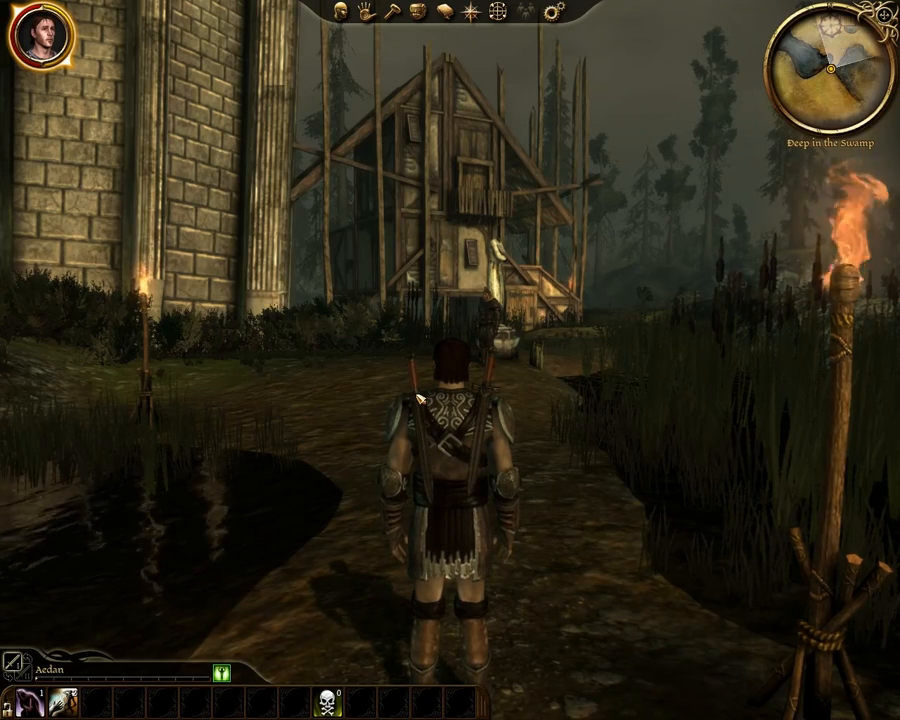
- In the Dragon Age game, walk into the conversation trigger and go through the quest giver's dialogue about hut monsters to the end
{"action": "key", "text": "w"}
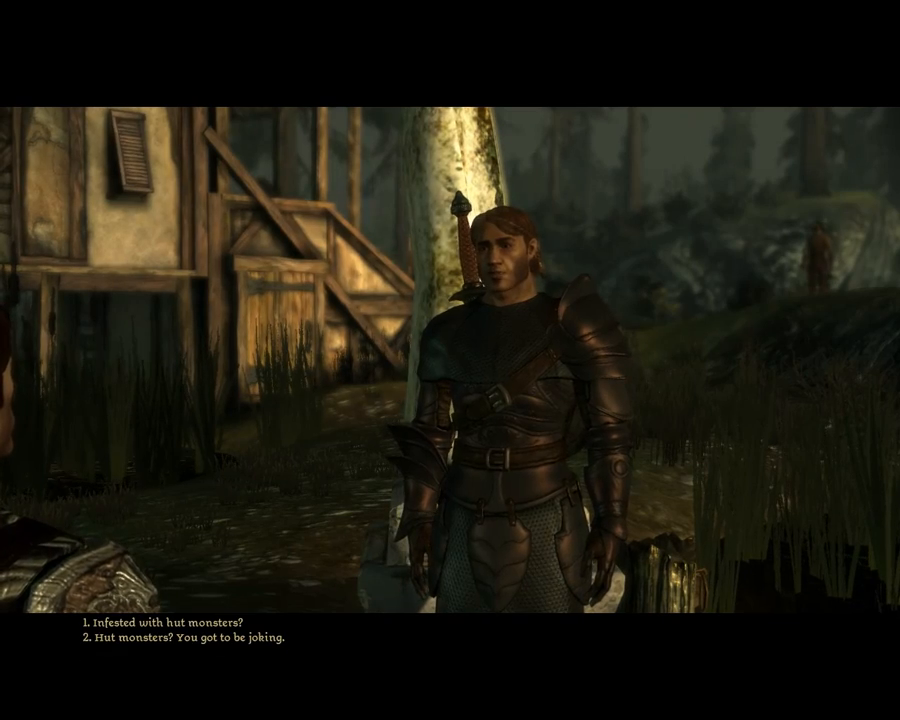
{"action": "left_click", "coordinate": [195, 625]}
{"action": "left_click", "coordinate": [243, 641]}
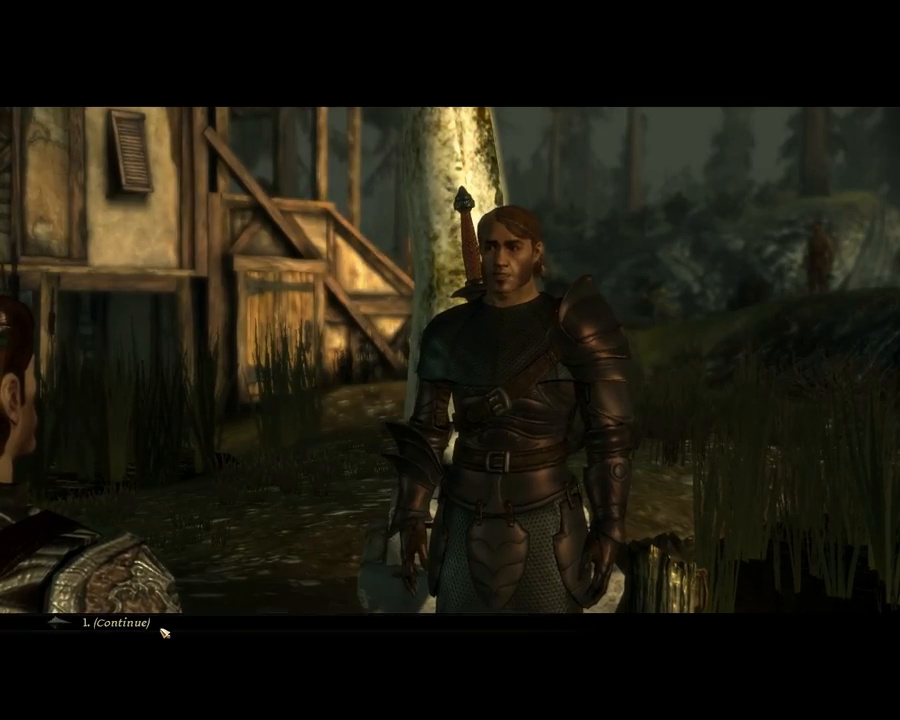
{"action": "left_click", "coordinate": [162, 627]}
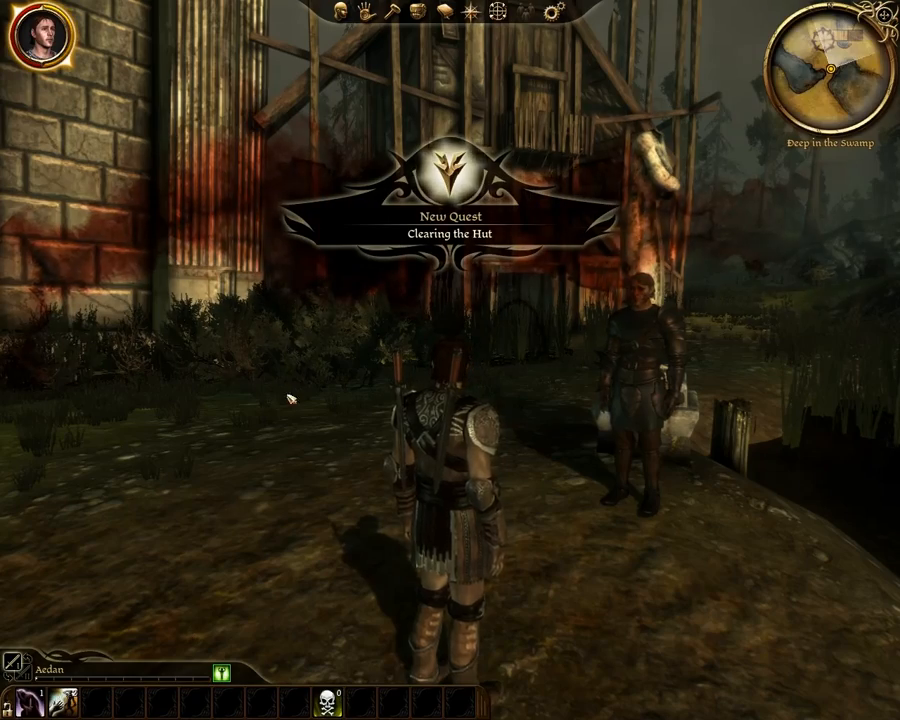
- Turn the character around and walk down the torch-lit path through the area transition trigger
{"action": "key", "text": "w"}
{"action": "right_click_drag", "start_coordinate": [291, 399], "coordinate": [795, 342]}
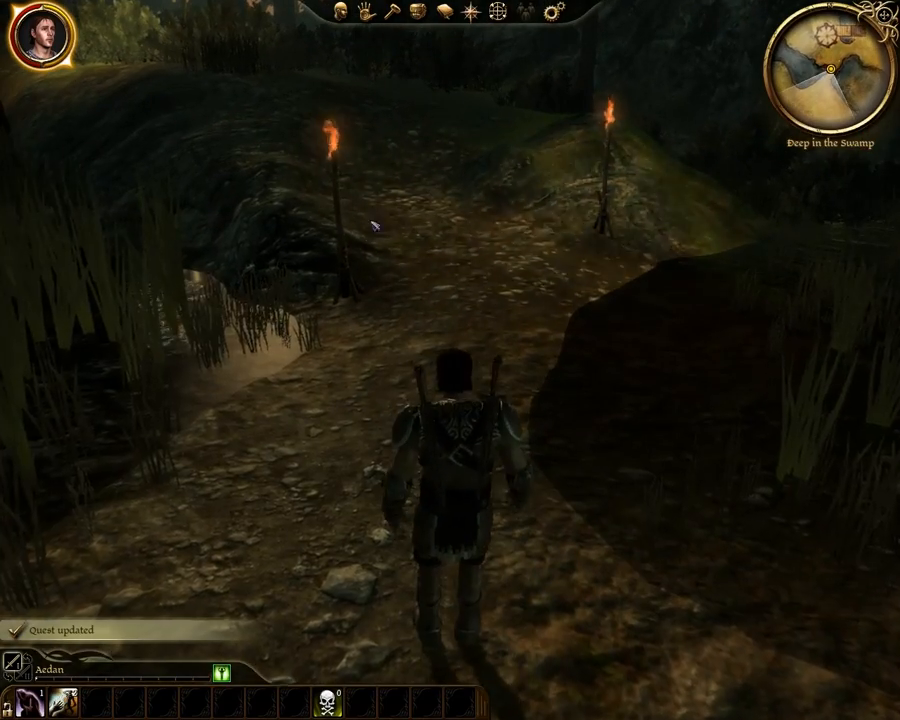
{"action": "right_click_drag", "start_coordinate": [474, 292], "coordinate": [464, 247]}
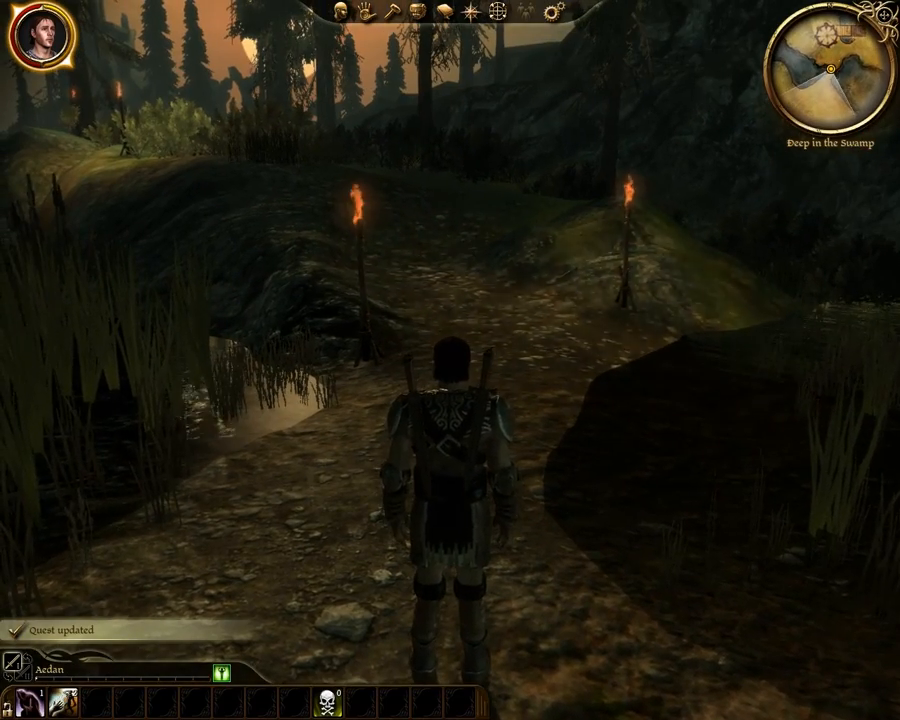
{"action": "key", "text": "w"}
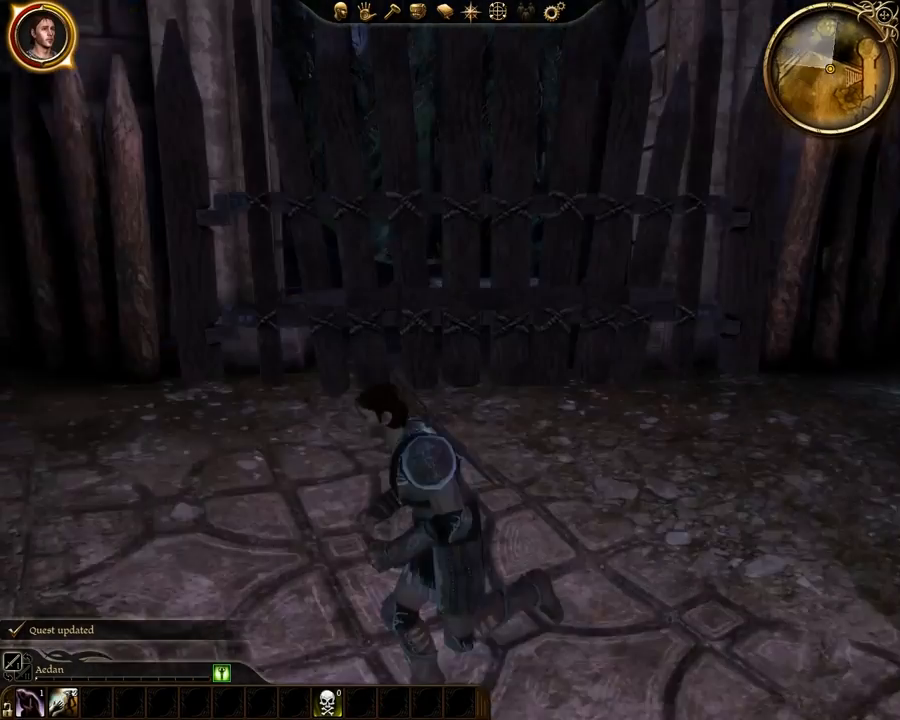
- Run to the wooden gate and use it to return to the swamp area
{"action": "key", "text": "w"}
{"action": "right_click_drag", "start_coordinate": [497, 395], "coordinate": [497, 395]}
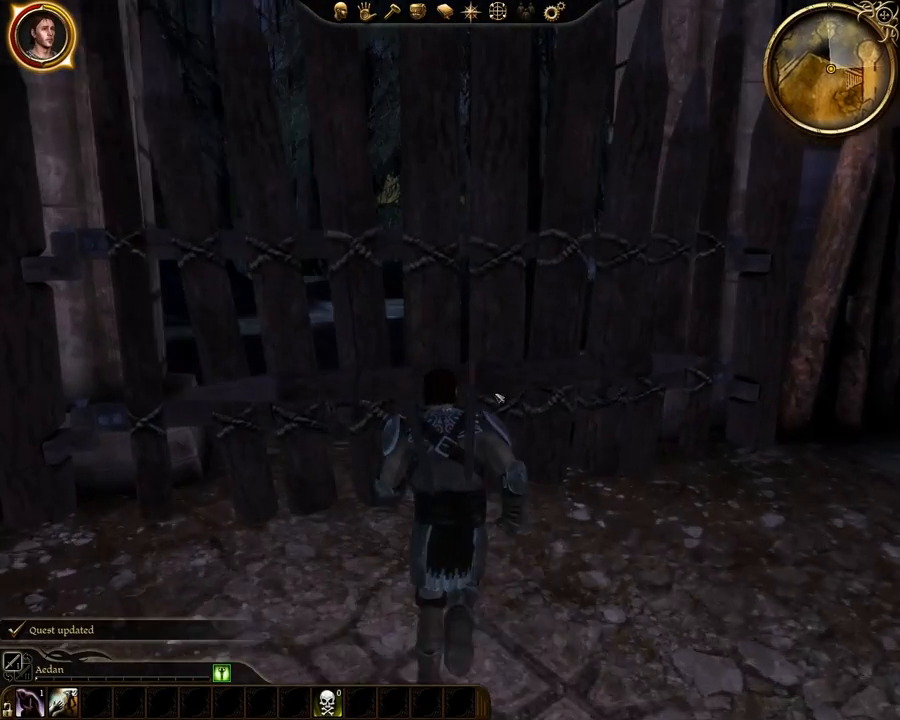
{"action": "right_click", "coordinate": [465, 361]}
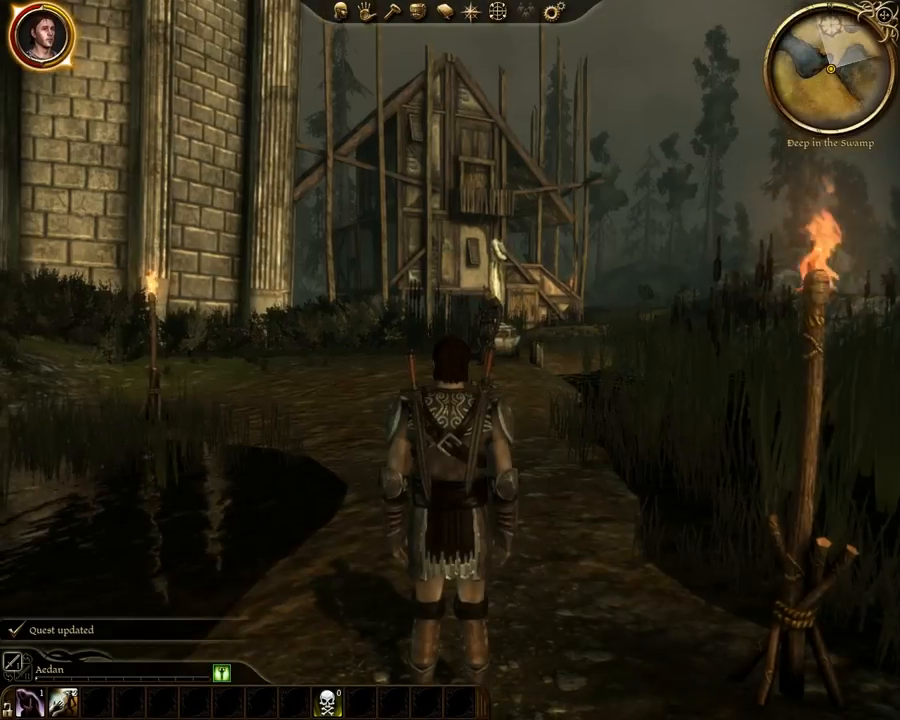
- Walk across the conversation trigger near the quest giver again in both directions to test whether it repeats
{"action": "key", "text": "w"}
{"action": "right_click_drag", "start_coordinate": [460, 300], "coordinate": [460, 300]}
{"action": "key", "text": "w"}
{"action": "key", "text": "w"}
{"action": "key", "text": "w"}
{"action": "key", "text": "w"}
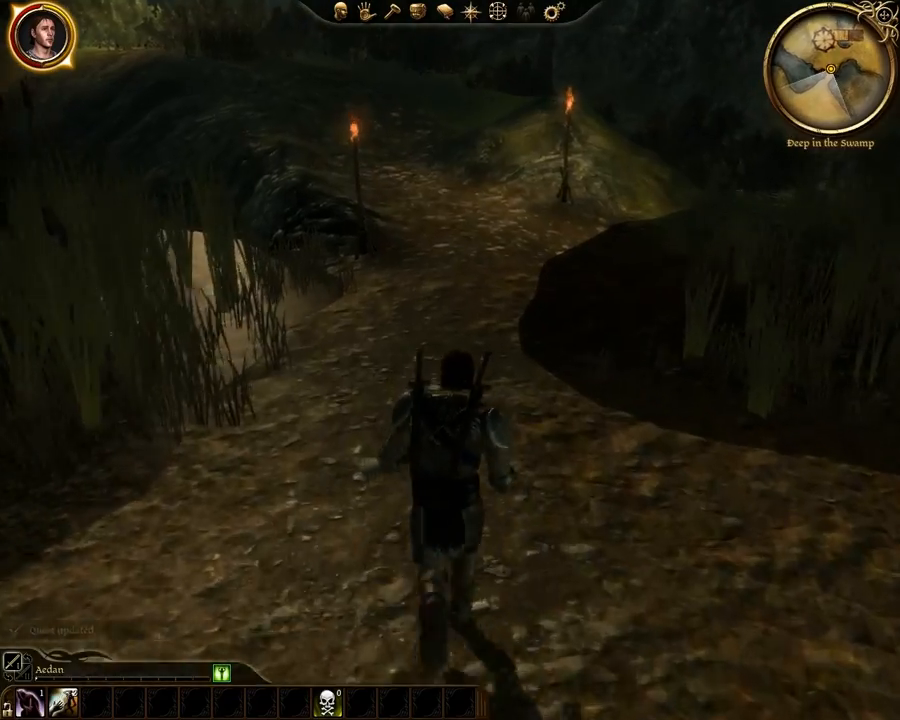
{"action": "right_click_drag", "start_coordinate": [450, 360], "coordinate": [300, 360]}
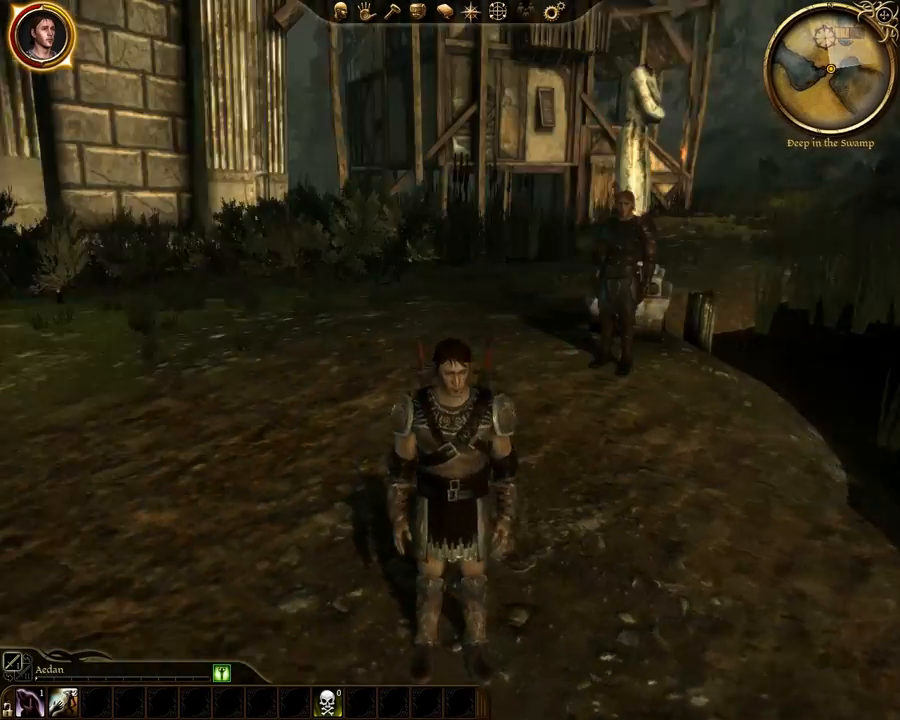